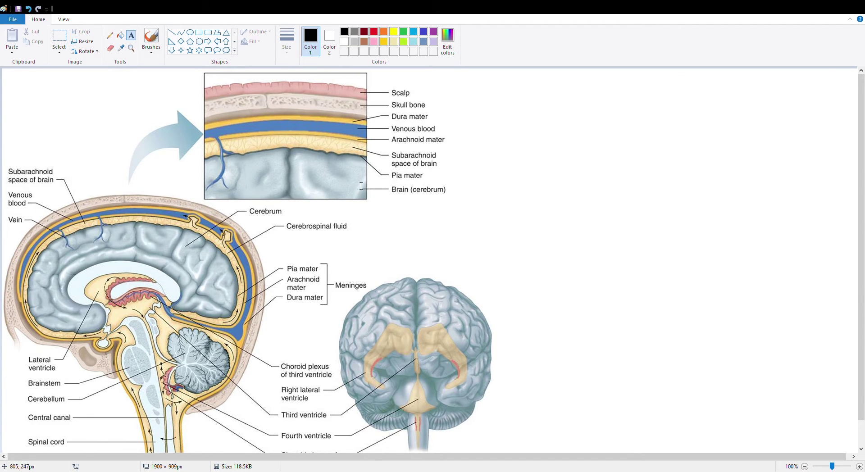
Step: Place an empty text box near the top right of the canvas, beside the scalp diagram
left_click(502, 221)
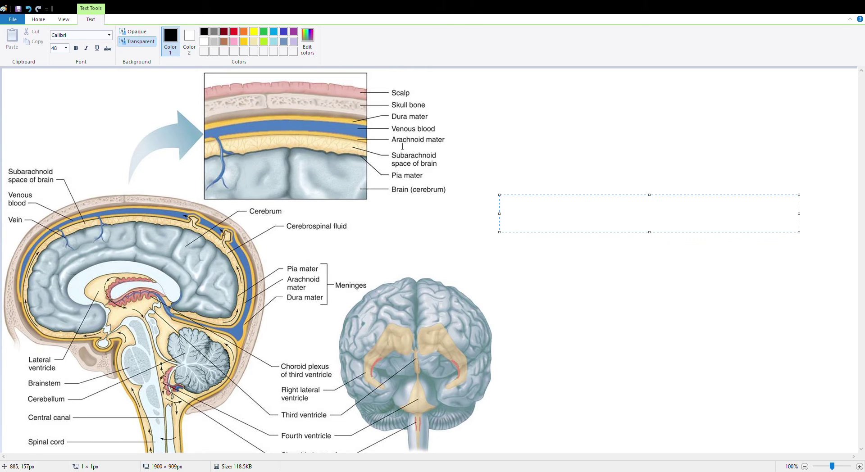
left_click(514, 159)
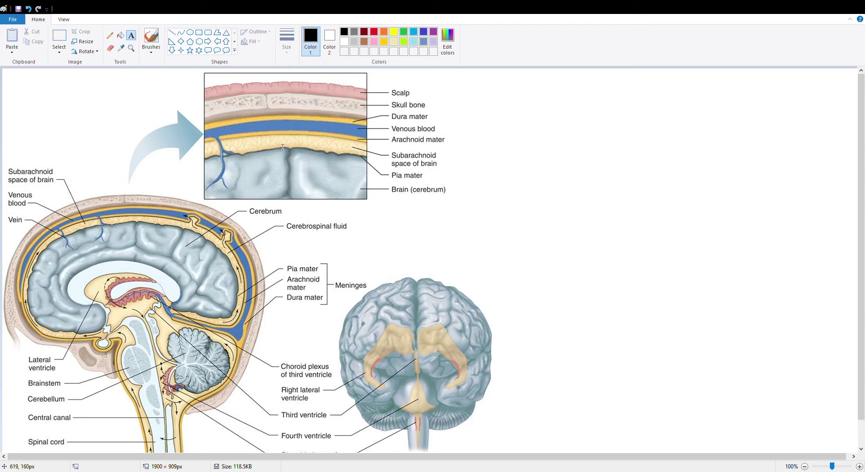
left_click(498, 81)
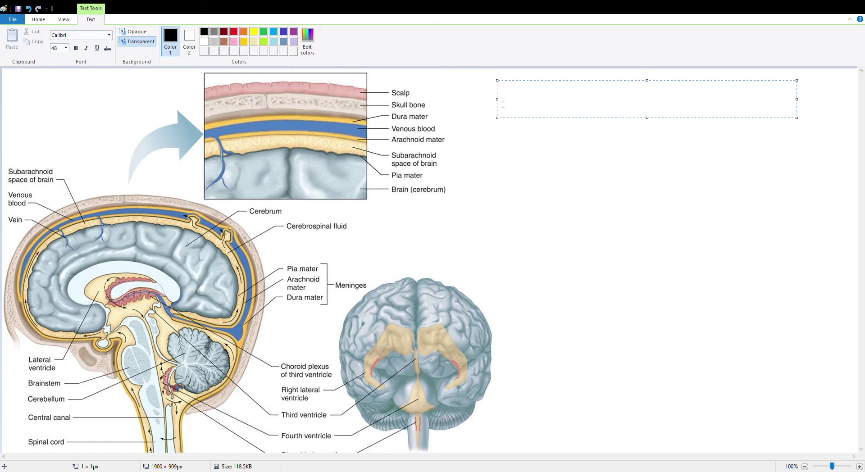
Step: Type '1. Microglia - phagocytize cellular debris & damaged tissue' and start a new line
type("1. Mic")
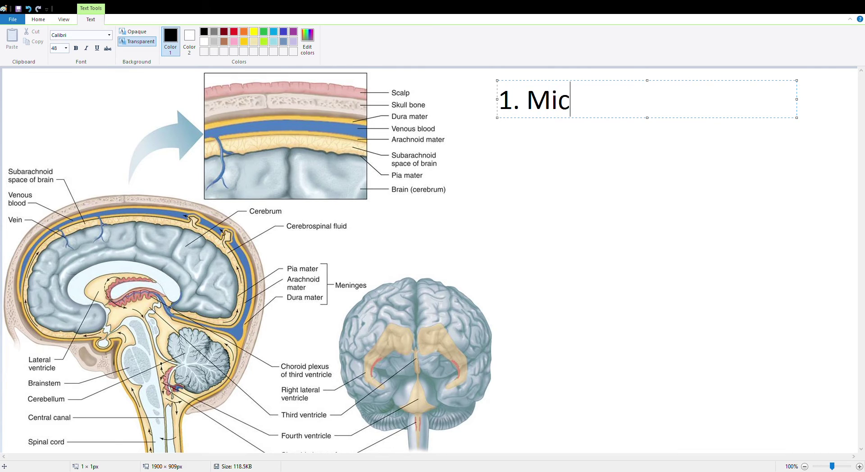
type("roglia - ")
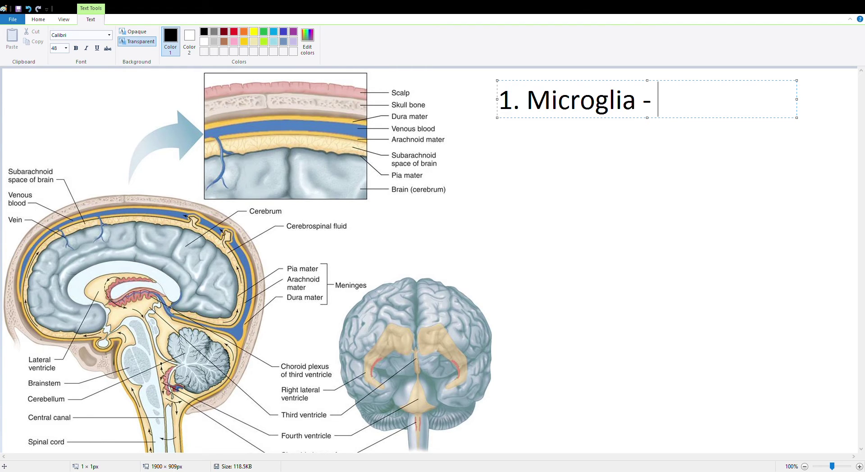
type("phagoc")
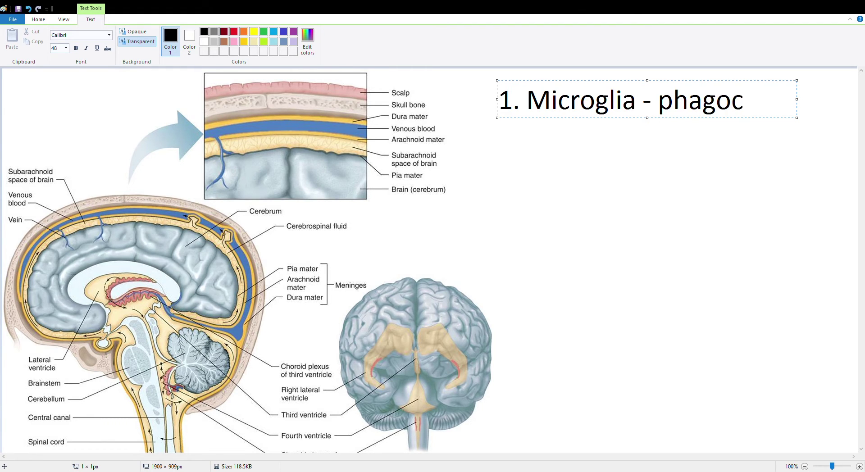
type("ytize ")
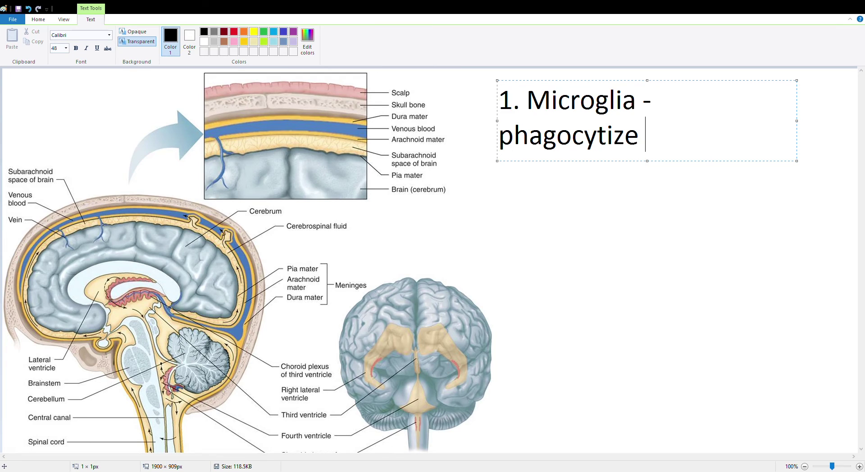
type("cellular ")
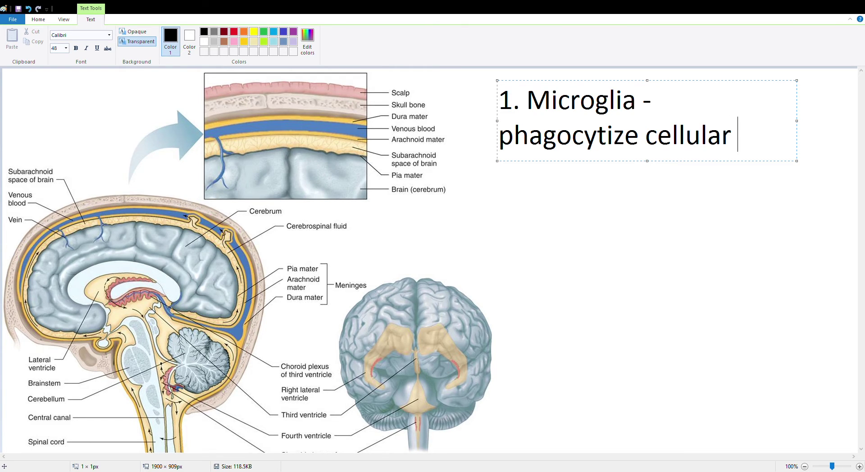
type("debris & d")
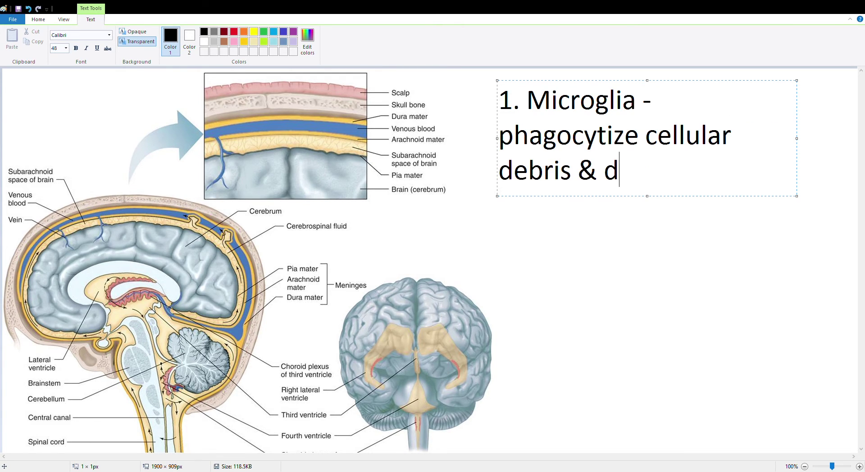
type("amaged tissue")
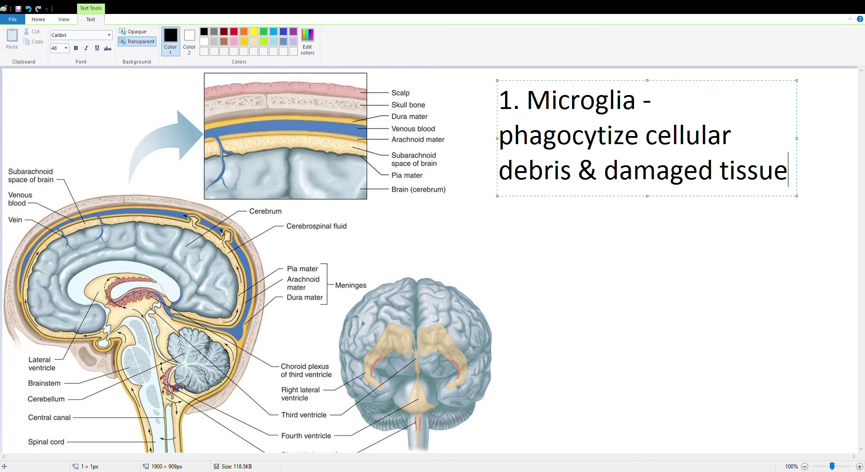
key("Return")
Step: Type the second note '2. Oligodendrodytes - myelinate CNS neurons', fixing typos along the way
type("2. O")
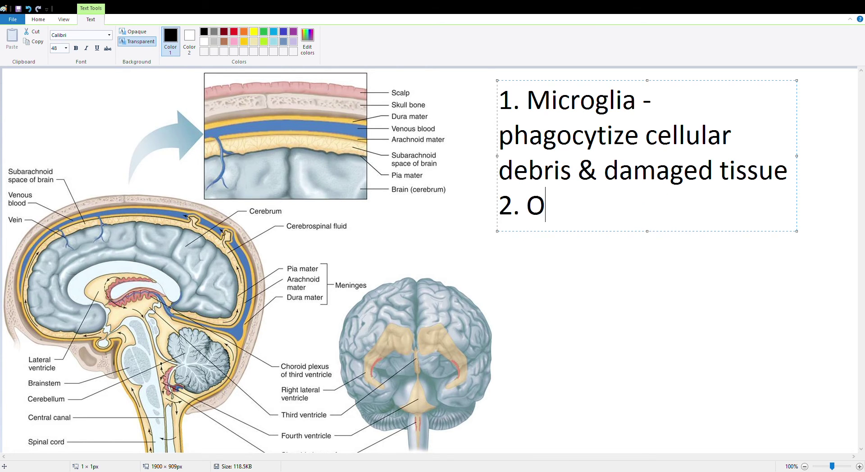
type("ligodend")
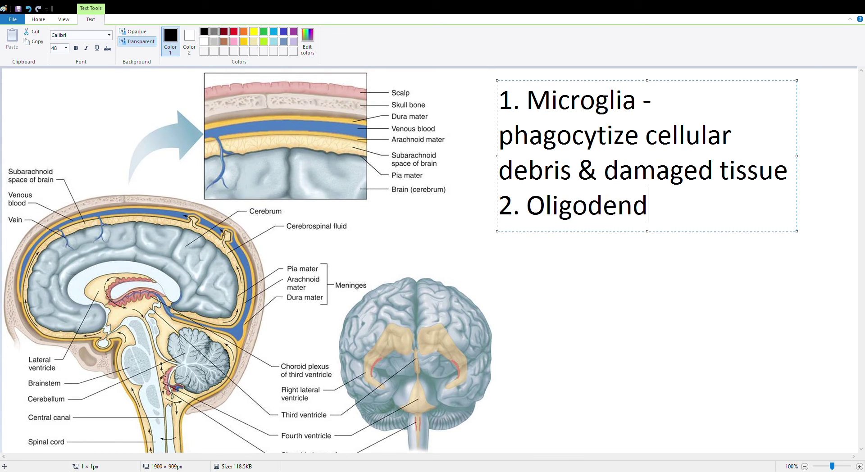
type("ycts")
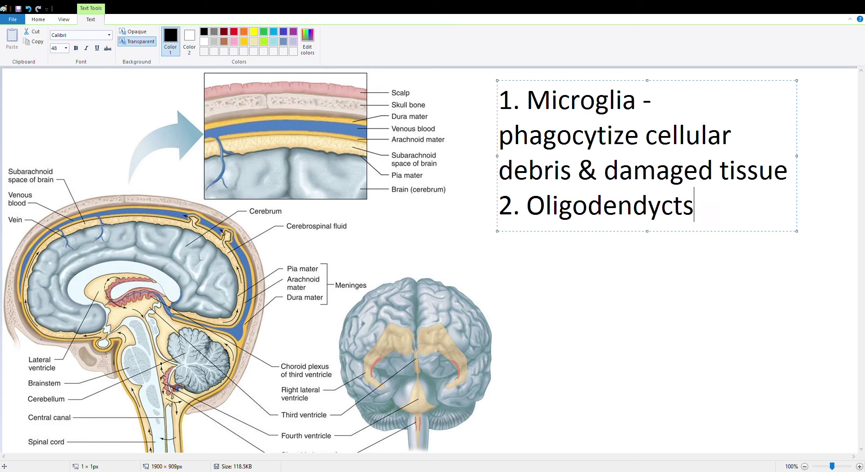
key("BackSpace")
type("es")
key("BackSpace")
key("BackSpace")
key("BackSpace")
key("BackSpace")
key("BackSpace")
type("rodcyte")
key("BackSpace")
key("BackSpace")
key("BackSpace")
key("BackSpace")
key("BackSpace")
type("yc")
key("BackSpace")
type("tes")
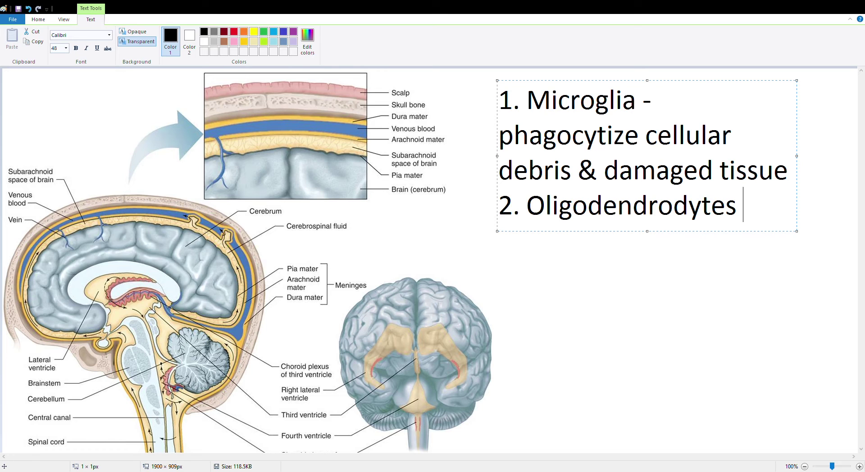
type("- mye")
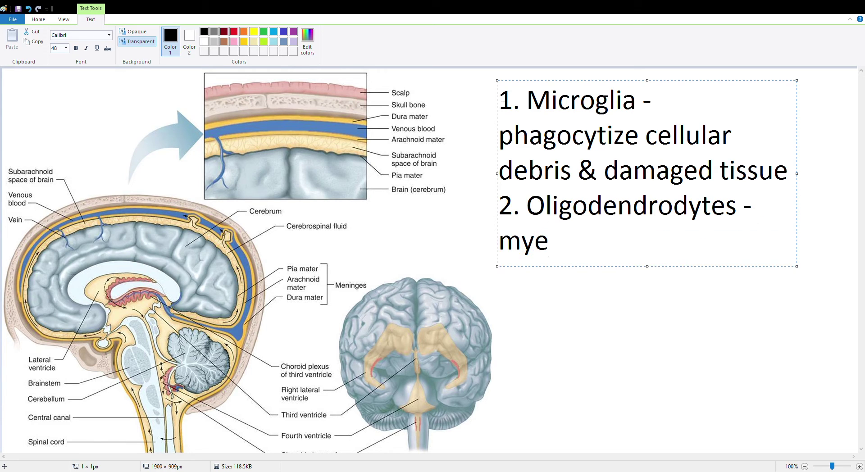
type("linate ")
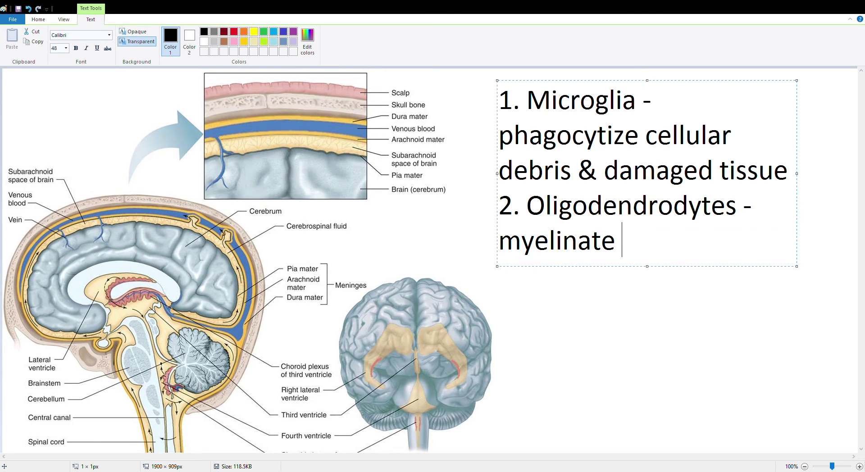
type("CNS neu")
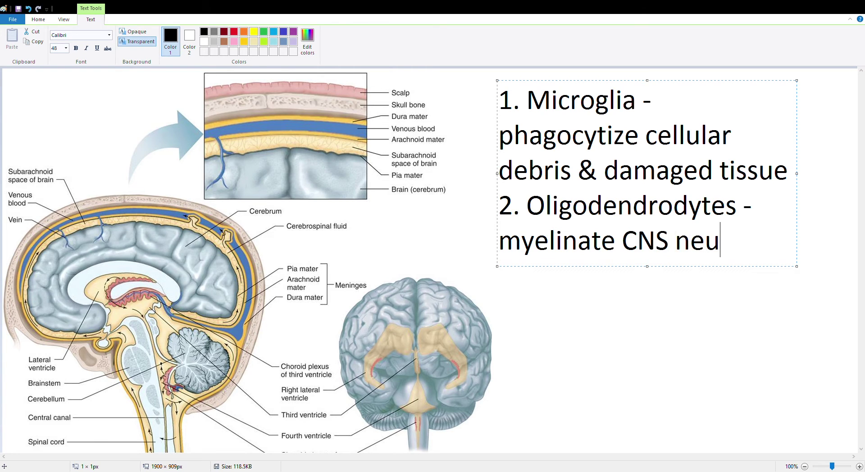
type("rons")
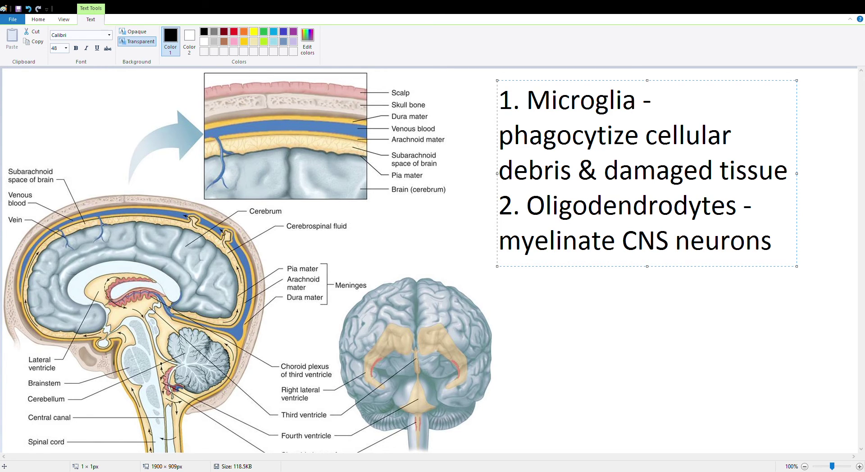
Step: Begin the third item on a new line as '3. Ependy'
key("Return")
type("3.")
key("BackSpace")
key("BackSpace")
key("BackSpace")
type("3. Ependy")
Step: Finish item 3 'Ependymal Cells - line ventrals/spinal canal; epithelial cells, choroid plexus, CSF' and begin '4. Astrocytes -'
key("BackSpace")
key("BackSpace")
key("BackSpace")
type("en")
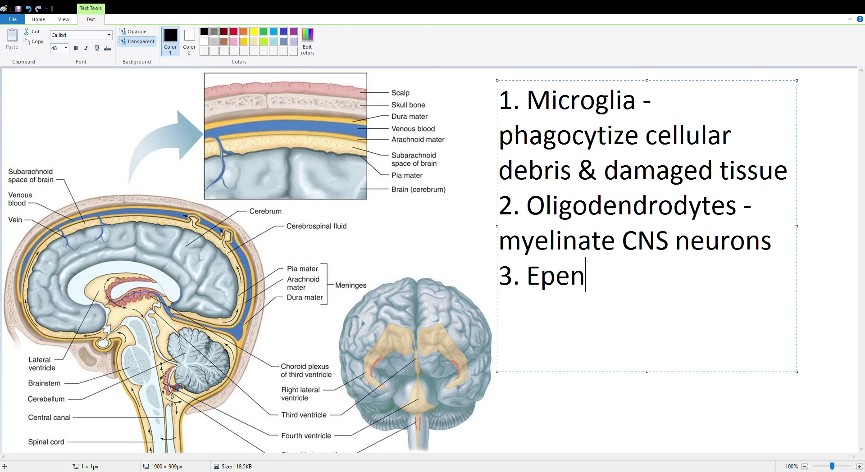
type("dymal Cells - ")
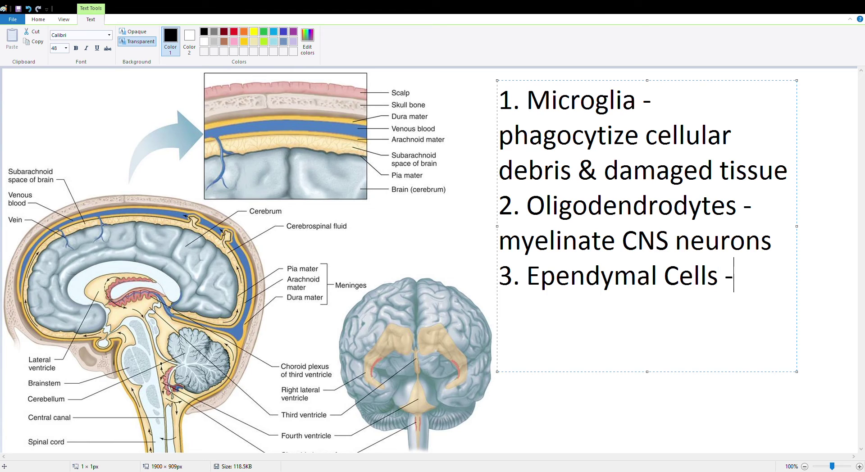
type("line vent")
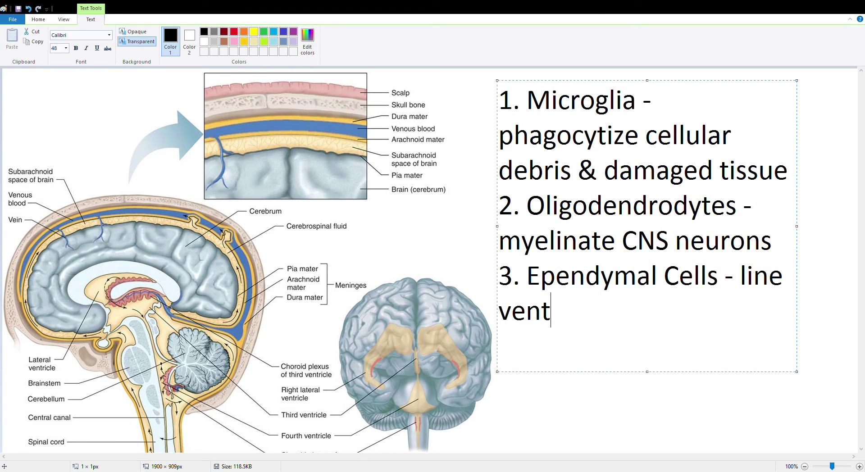
type("rals/spin")
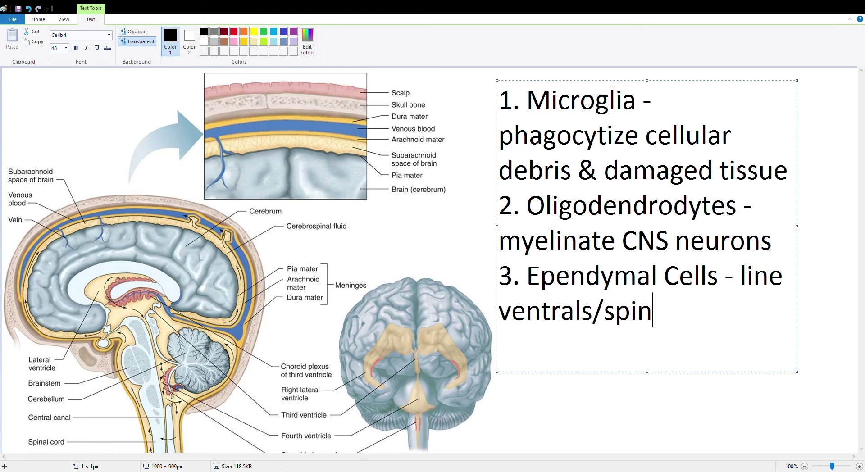
type("al canal")
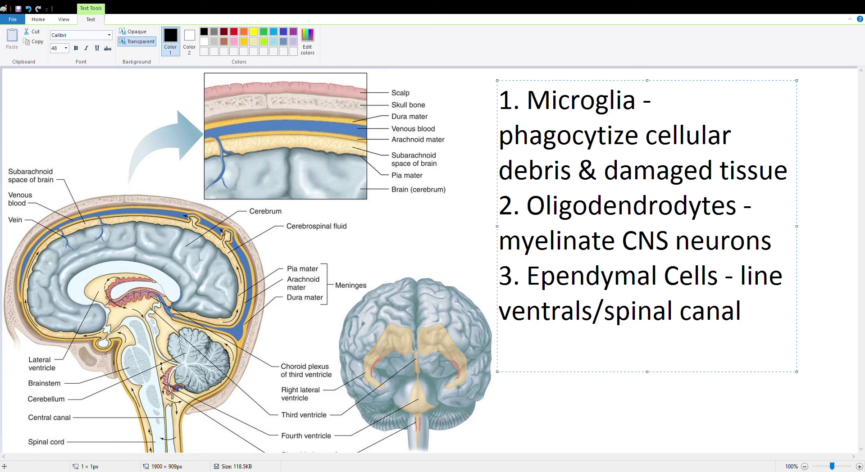
key("BackSpace")
type("; epitheli")
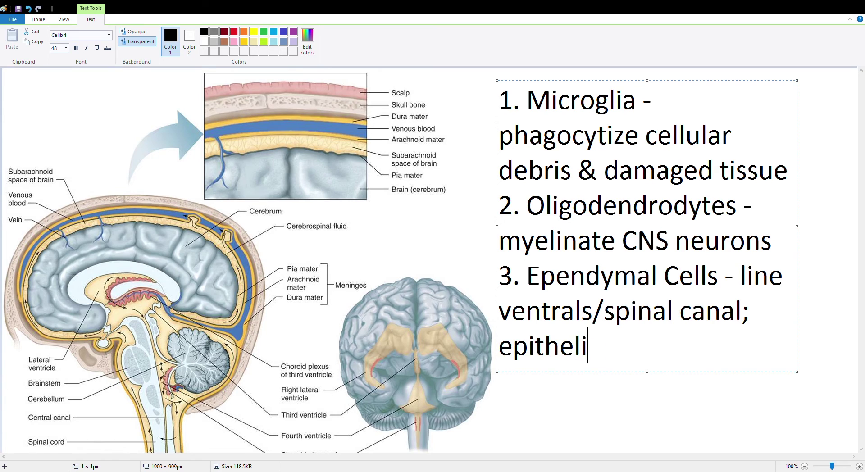
type("al cells, ch")
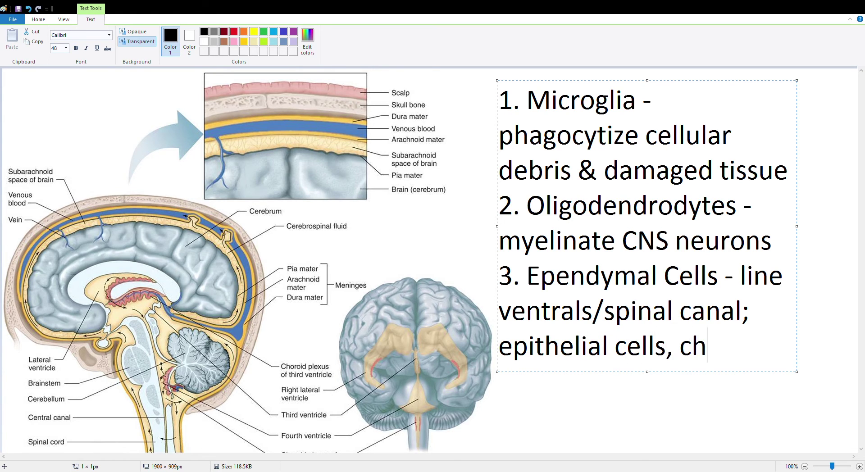
type("oroid plexus, CSF")
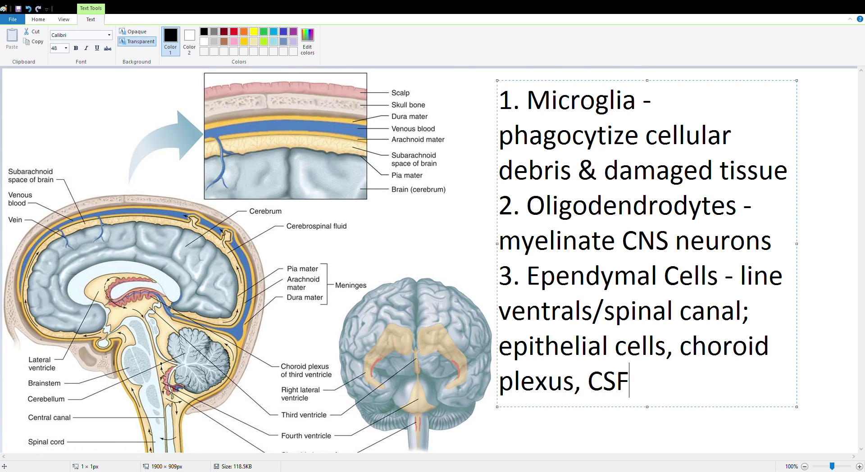
key("Return")
type("4. Astrocytes -")
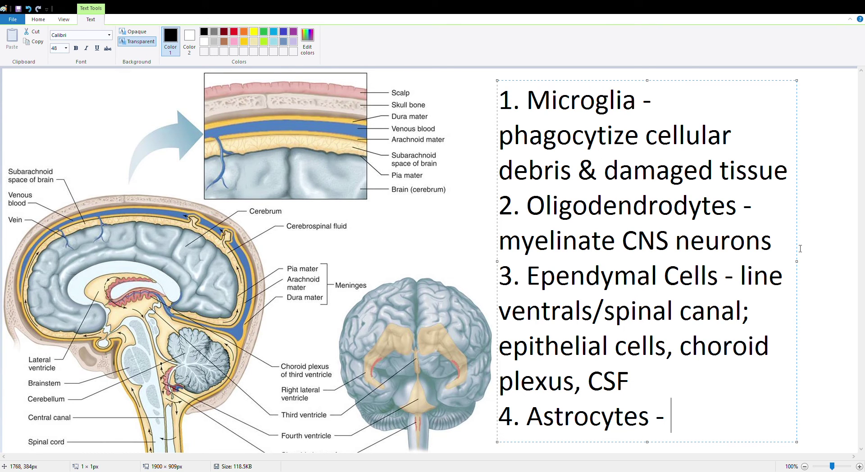
Step: Widen the text box and set all the neuroglia notes to font size 36
left_click_drag(796, 261, 854, 264)
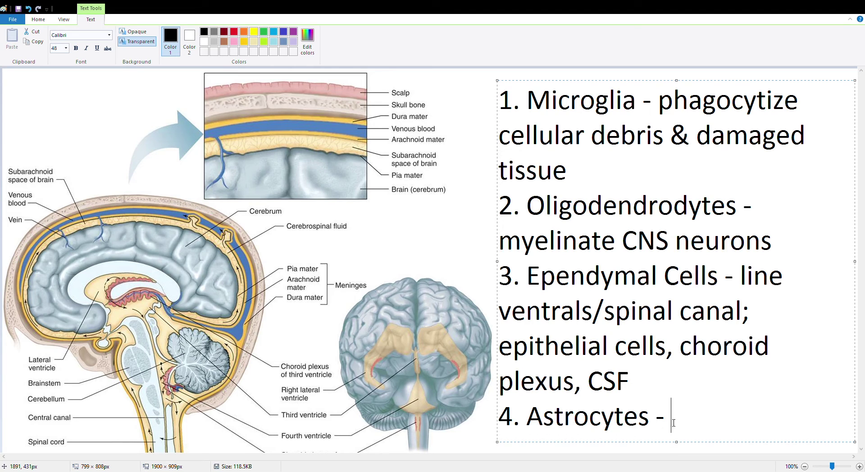
left_click_drag(657, 421, 489, 72)
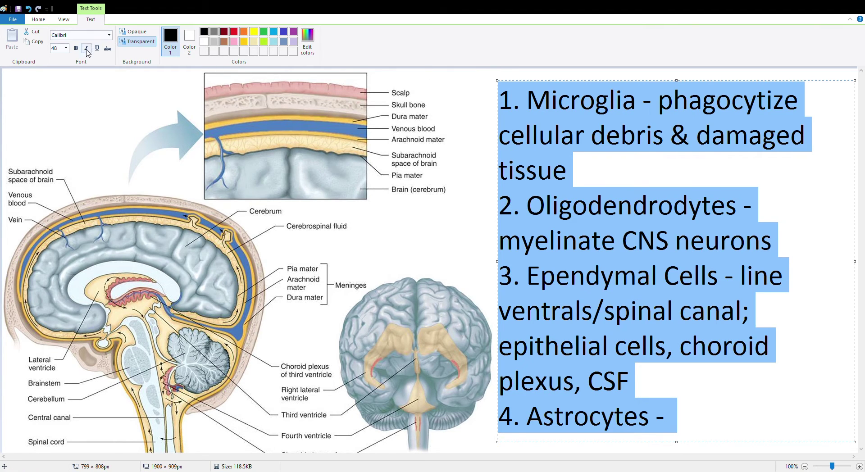
left_click(66, 48)
left_click(63, 163)
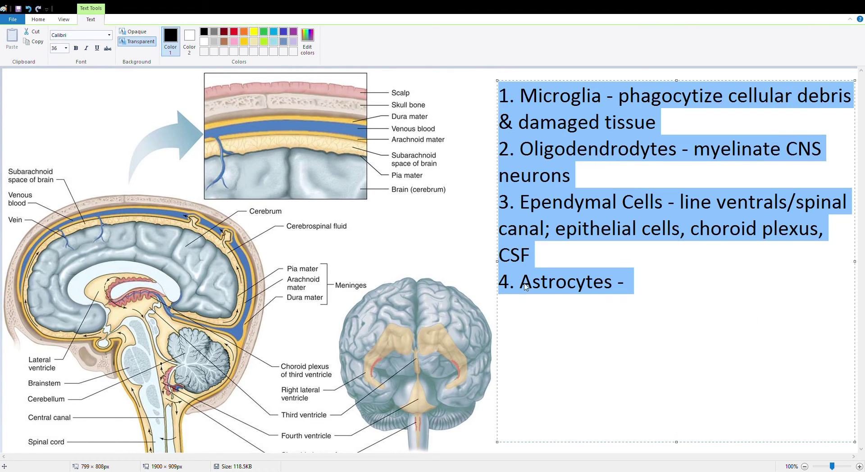
Step: Complete the Astrocytes entry on the blood brain barrier, action potentials, memory and learning, then commit it
left_click(649, 286)
type("h")
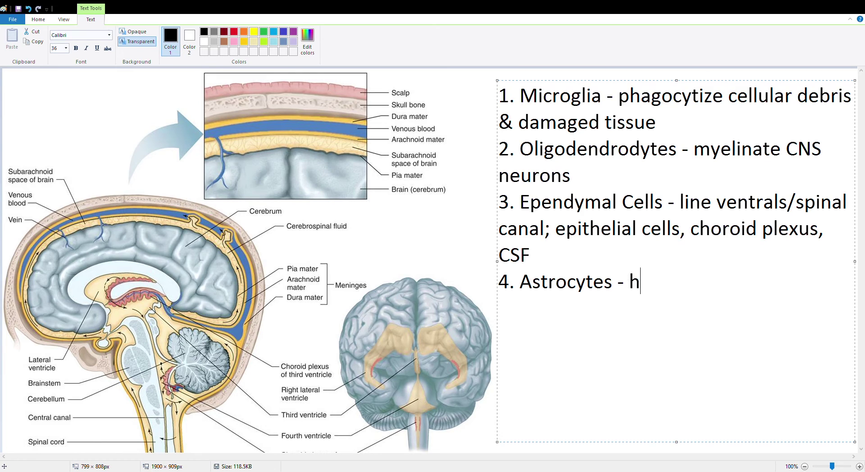
type("elp form the BBB")
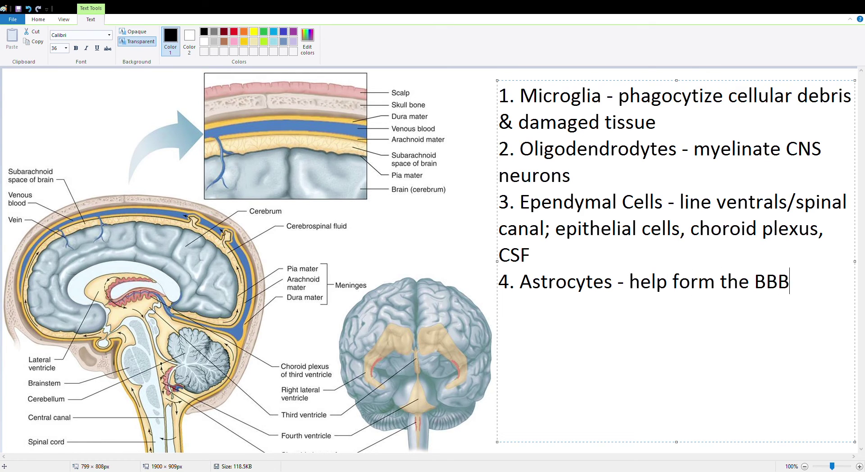
key("BackSpace")
key("BackSpace")
type("lood ")
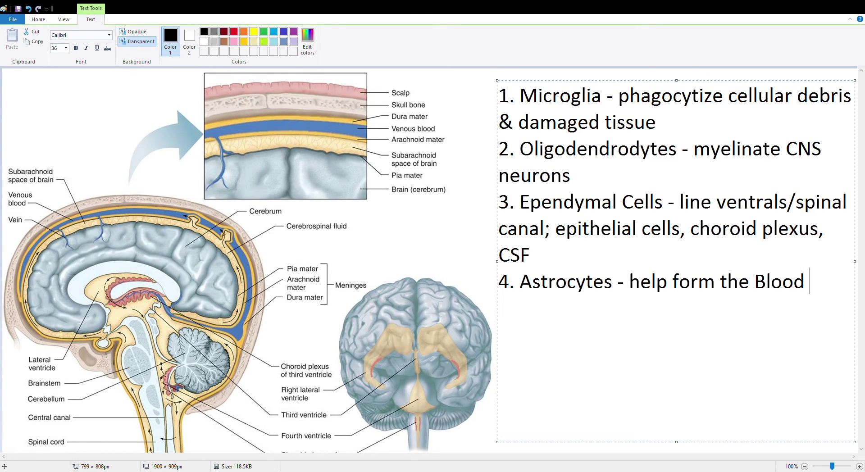
type("brain ba")
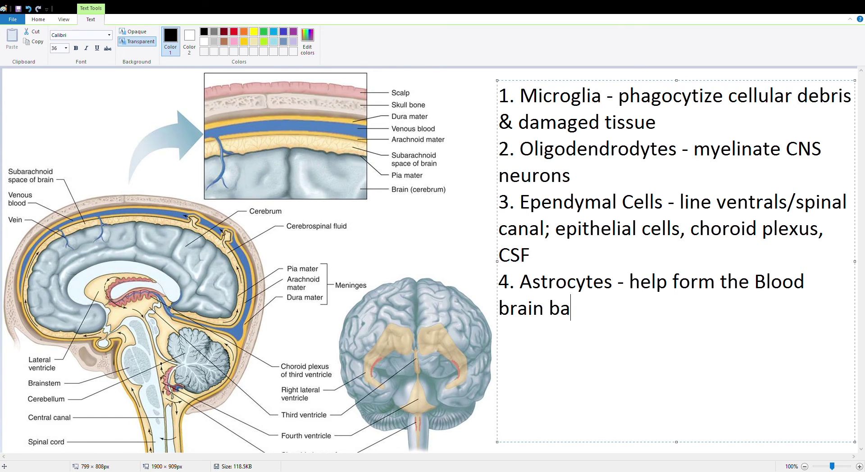
type("rrier and maintain ")
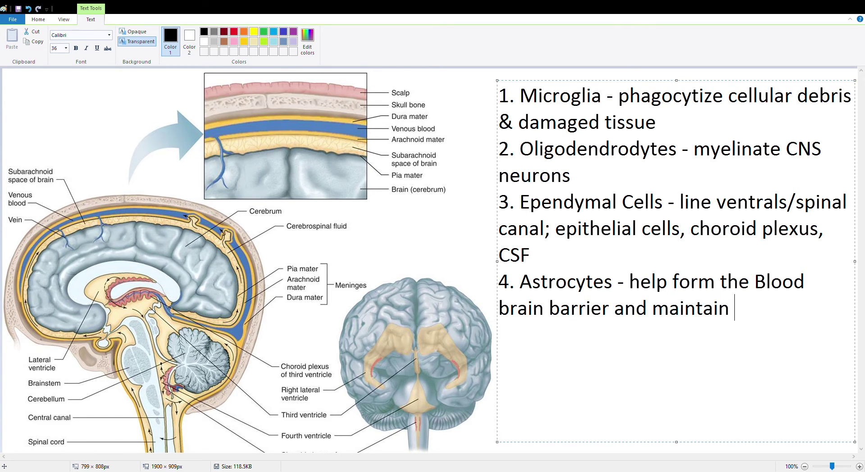
type("appropria")
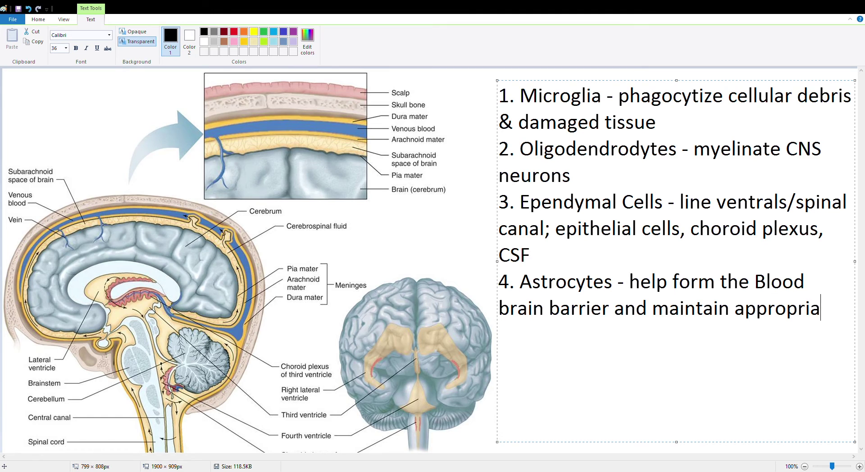
type("te enviro")
key("BackSpace")
type("irob")
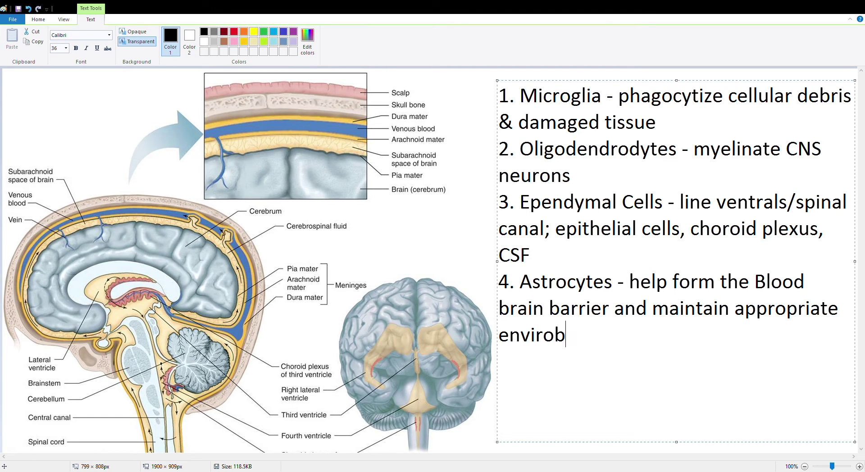
key("BackSpace")
type("nment for ")
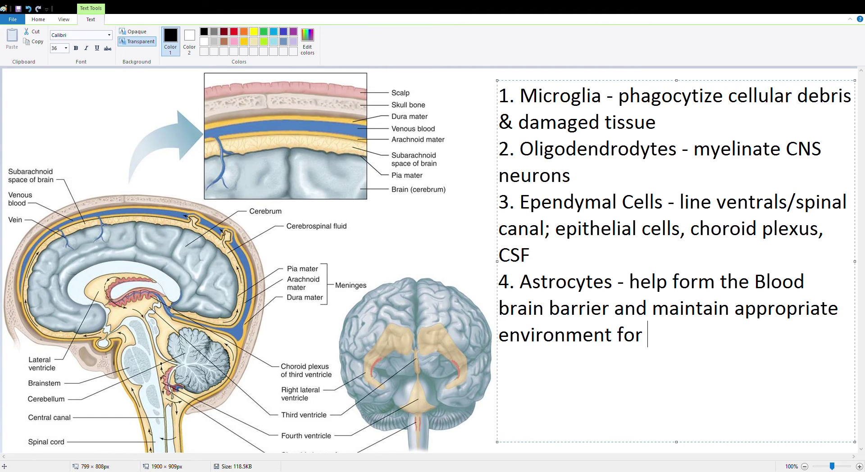
type("action potenti")
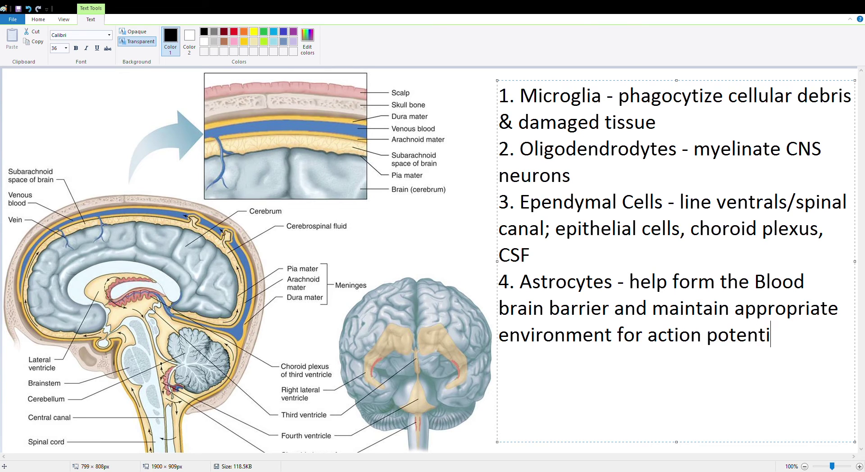
type("a's")
key("BackSpace")
key("BackSpace")
type("ls as well as sas")
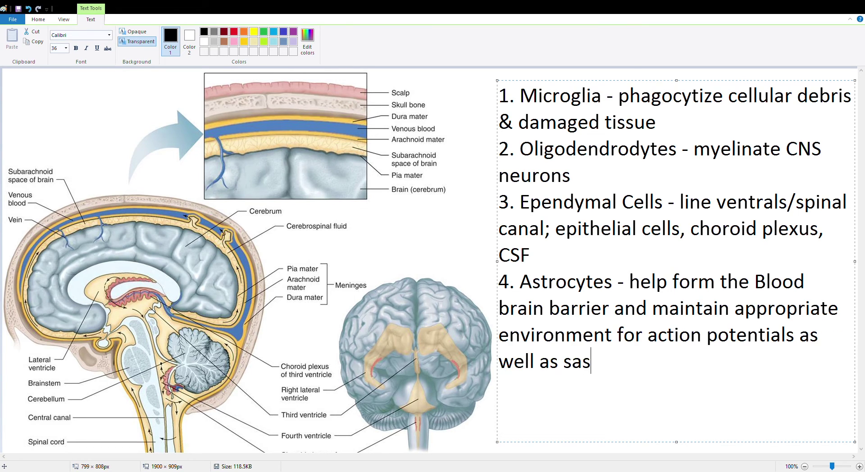
key("BackSpace")
key("BackSpace")
key("BackSpace")
type("assist in memory")
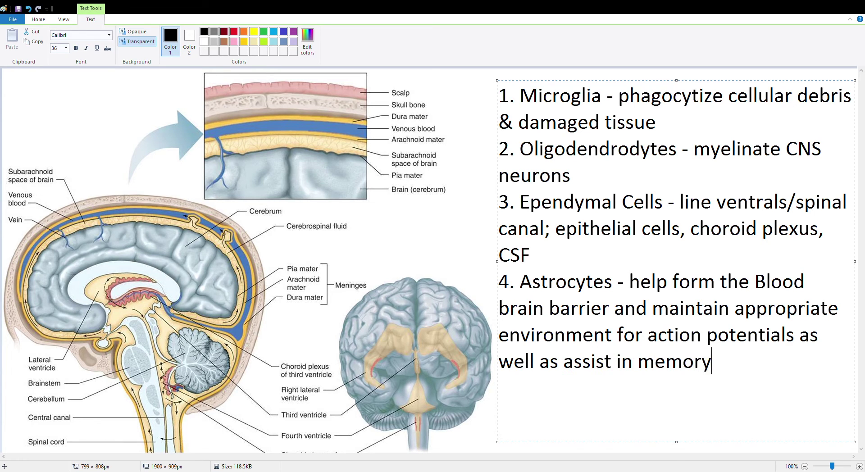
type(" and learning")
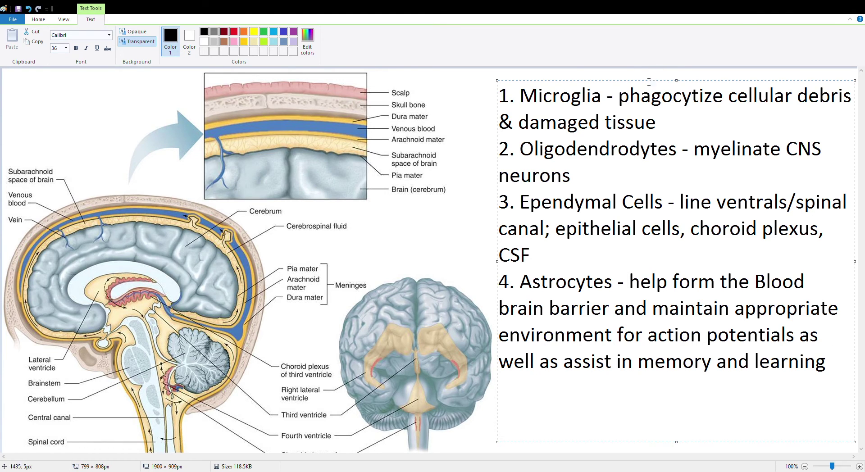
left_click(577, 78)
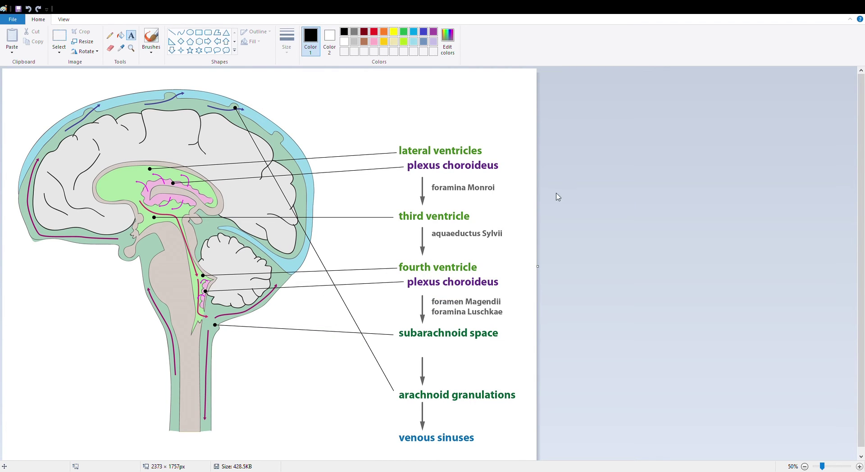
Step: Widen the canvas and add the heading 'Cerebrospinal Fluid (CSF)' plus 'Ultrafiltered plasma has salts & nutrients'
left_click_drag(538, 266, 851, 267)
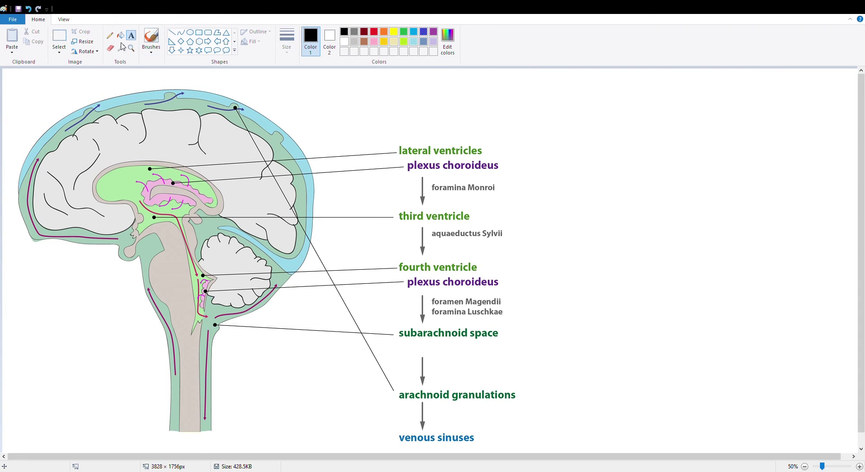
left_click(563, 115)
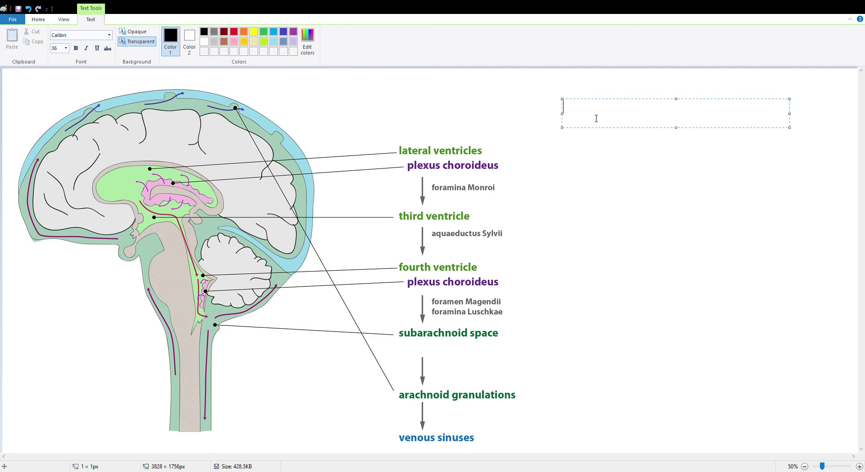
type("Cerebrospinal Fluid ")
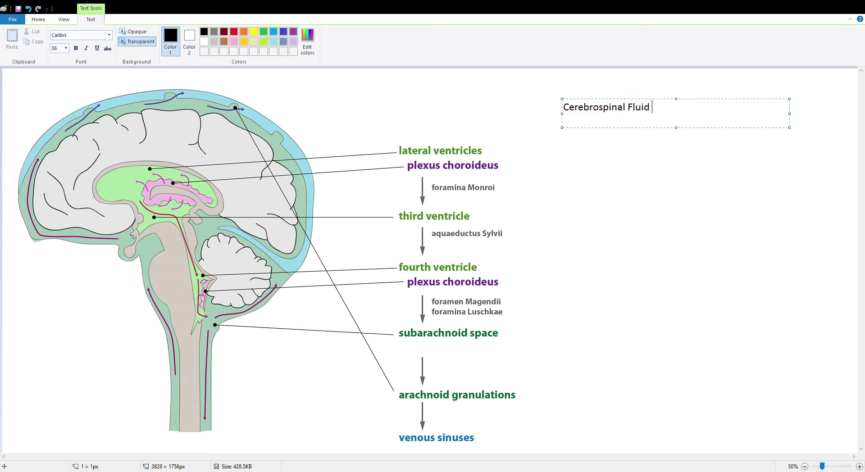
type("(CSF)")
key("Return")
key("Return")
type("Ultrafilte")
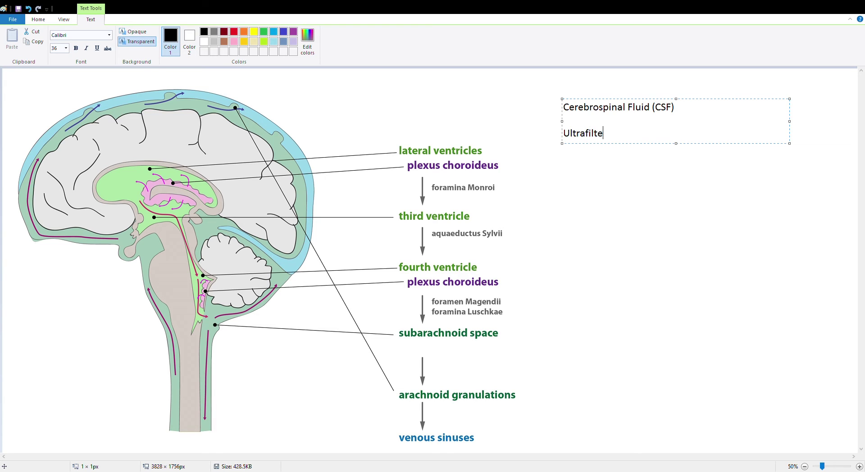
type("red plasma has salts & nutrients")
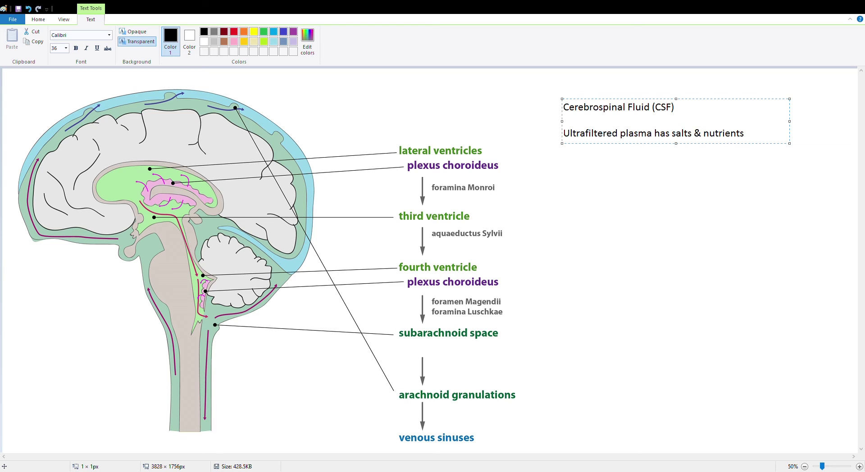
Step: List the CSF functions: protect brain & spinal column, and remove metabolic waste and blood-borne substances
key("Return")
key("Return")
type("1. protect brain")
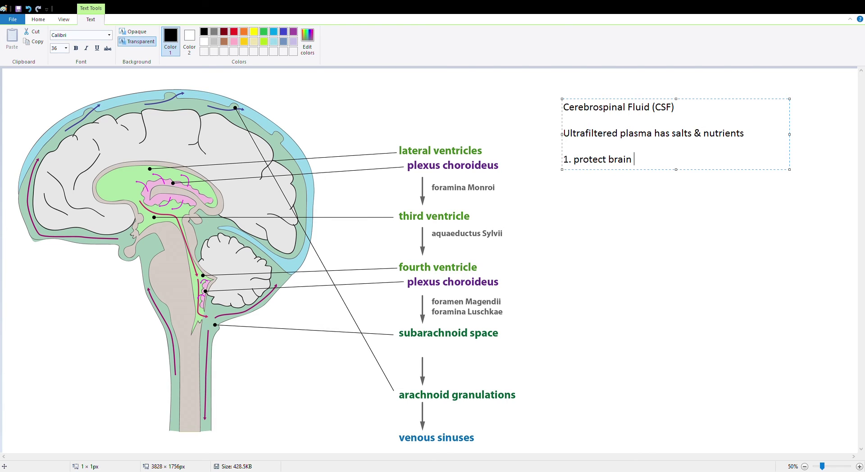
type(" & spinal column")
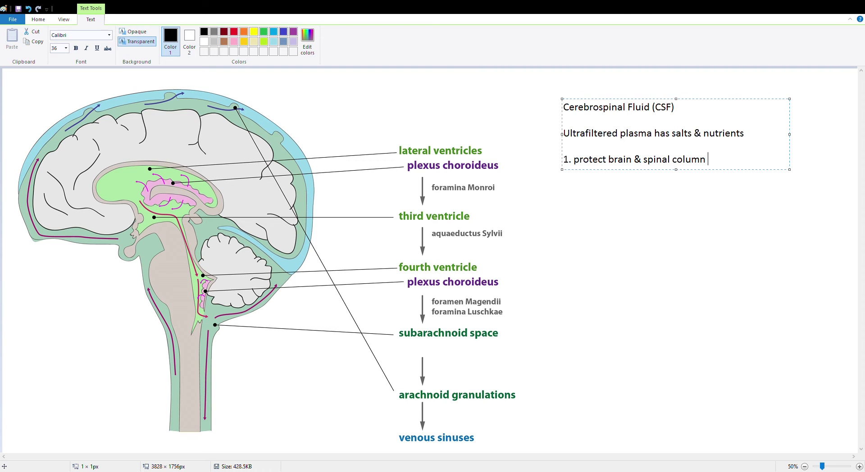
key("Return")
type("2. revmoves waste from")
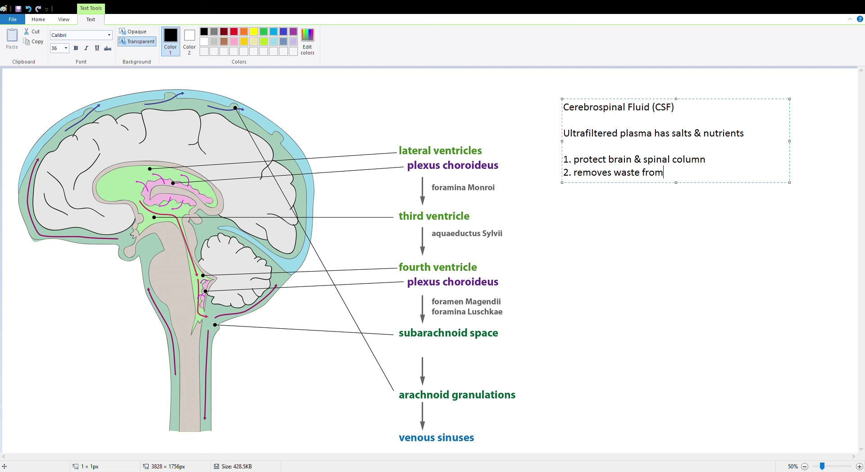
type(" metabolism & substances ")
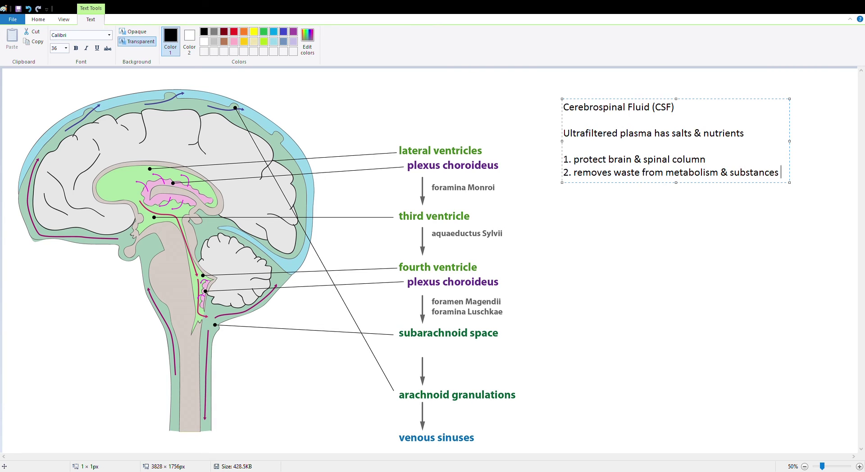
type("that diffuse")
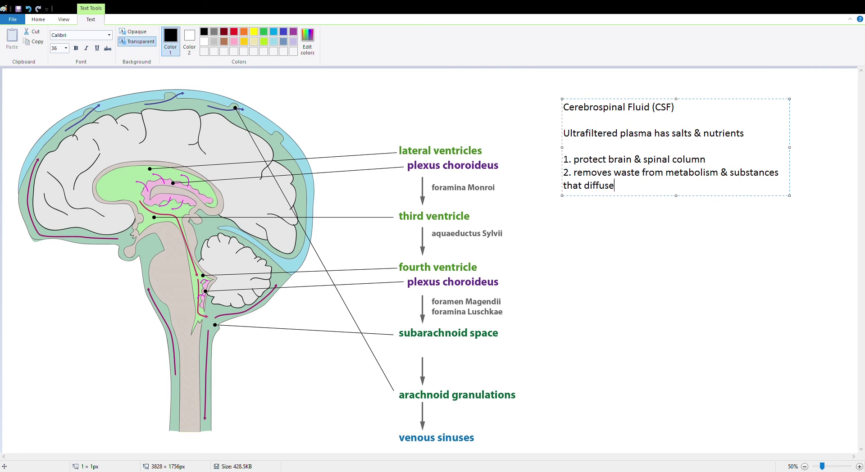
type(" into brain from blood")
key("Return")
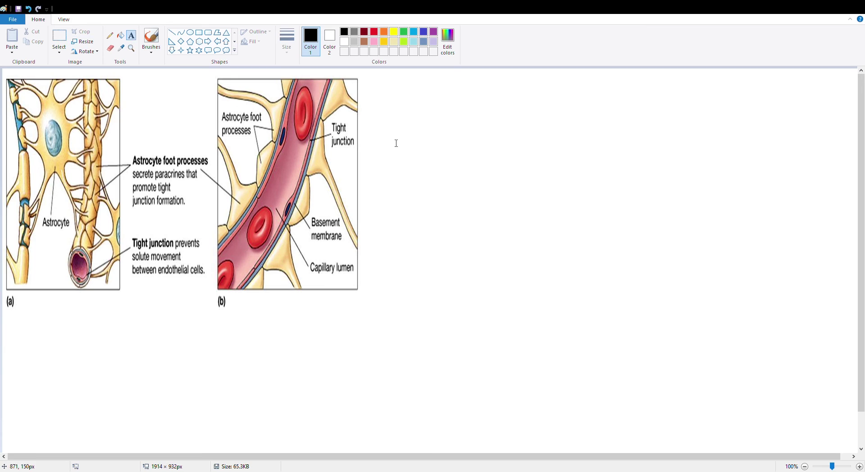
Step: Start a note beside the diagrams headed 'Made of' with '1. Astrocytes that cover endothelial cells'
left_click(407, 125)
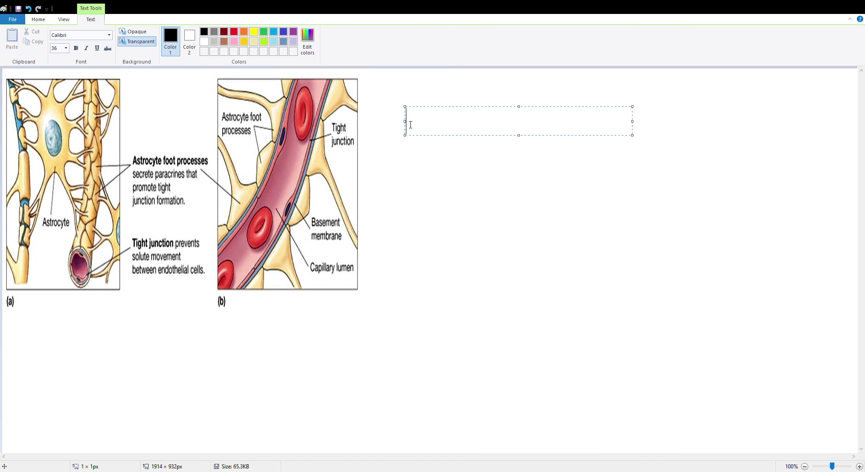
type("Made")
key("Return")
key("BackSpace")
type("of")
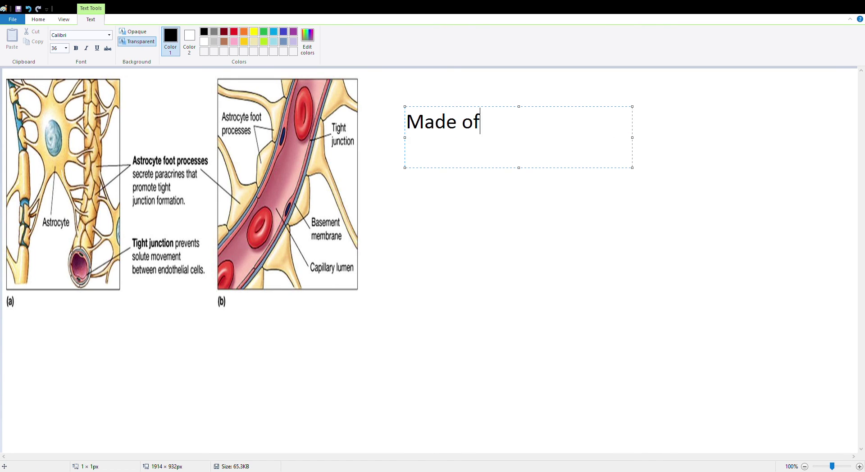
key("Return")
type("1. Astro")
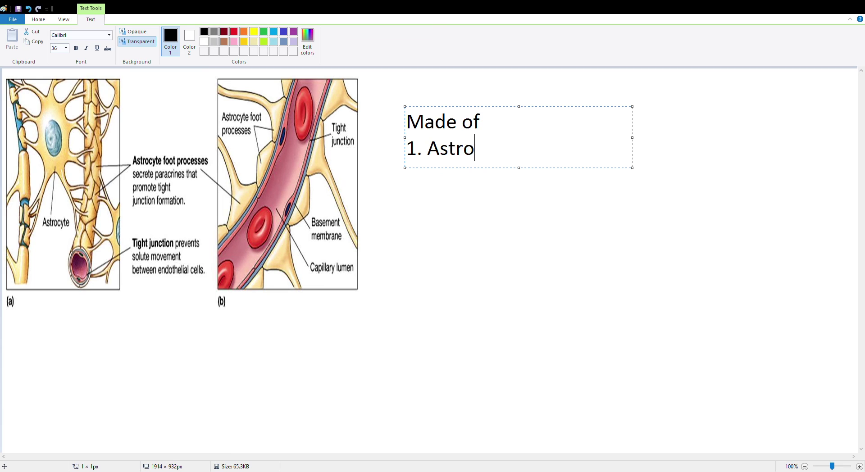
type("cytes that ")
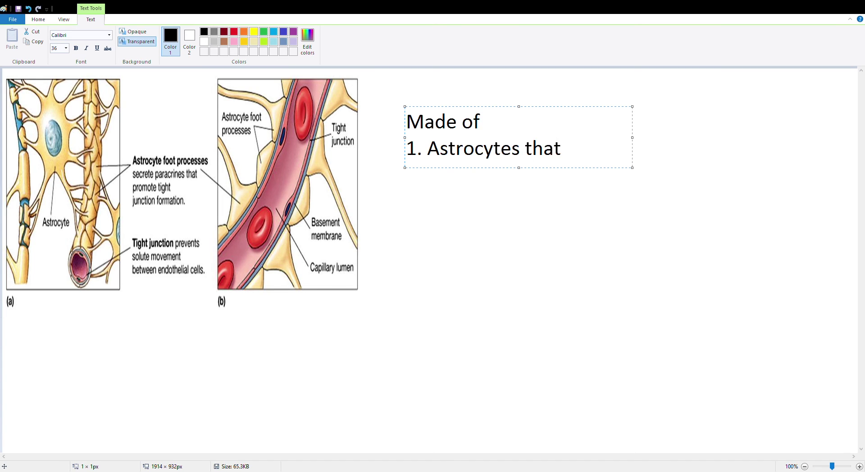
type("cover endothe")
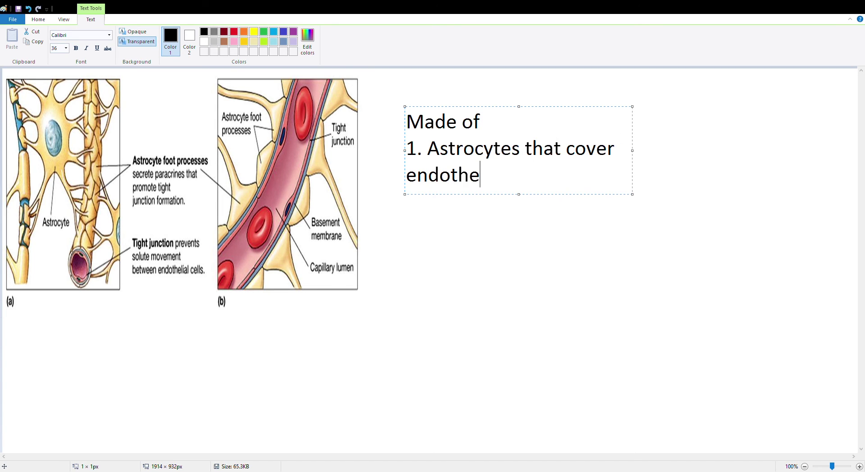
type("lial cells")
Step: Add '2. Endothelial cells surrounding brain capillaries' and '3. Tight junctions between the endothelial cells'
key("Return")
type("2")
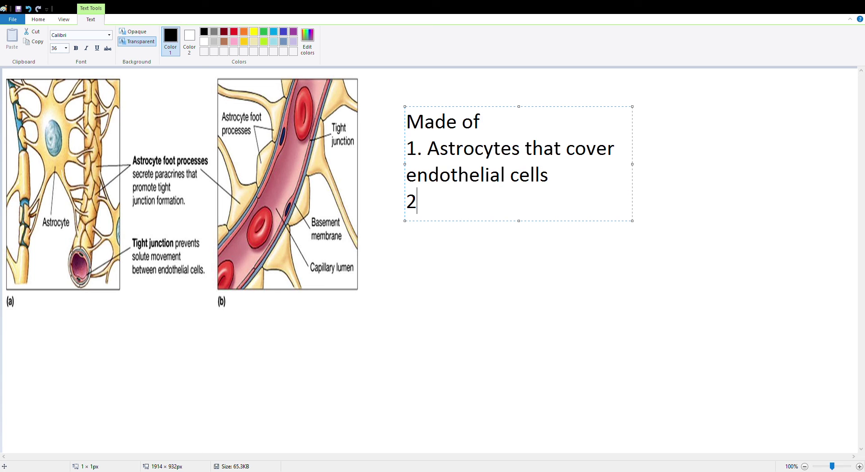
type(". Endoth")
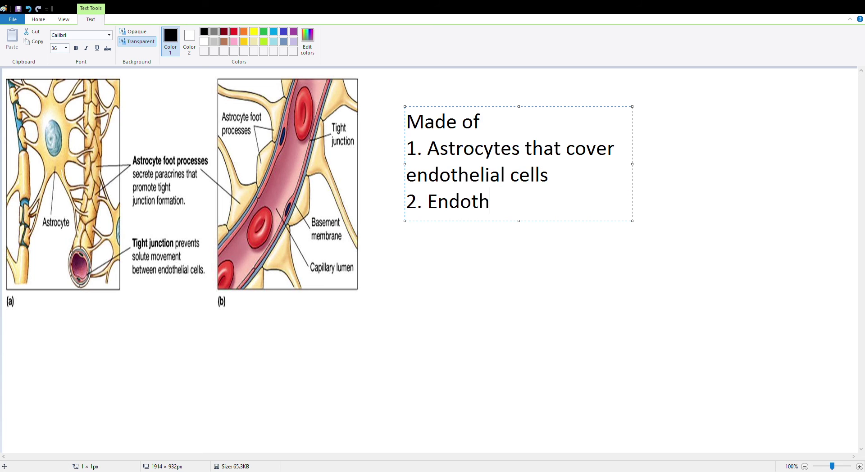
type("elial cells")
key("BackSpace")
type("c")
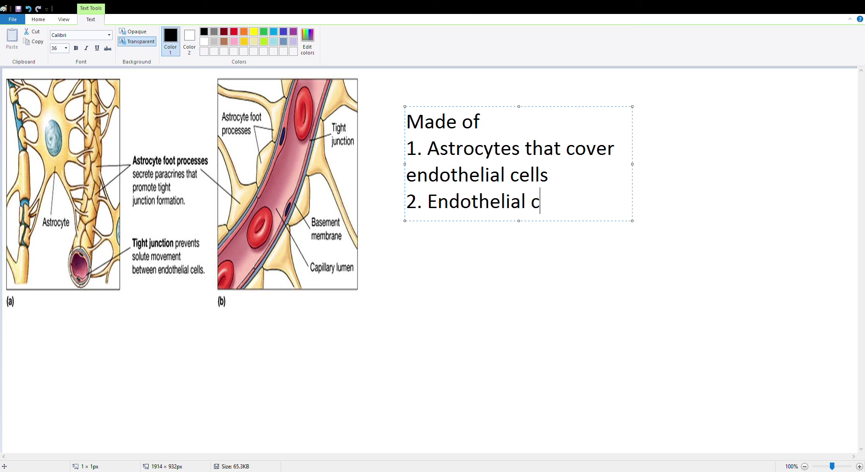
type("ells surrounding brain capillaries")
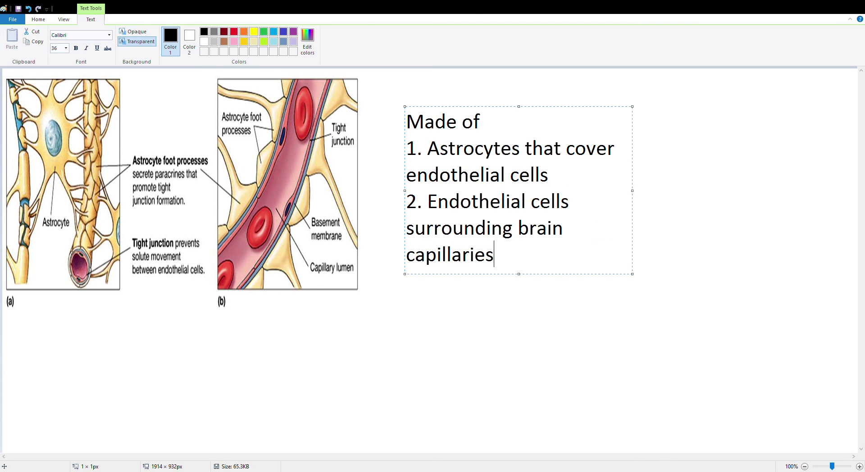
key("Return")
type("3. Tight u")
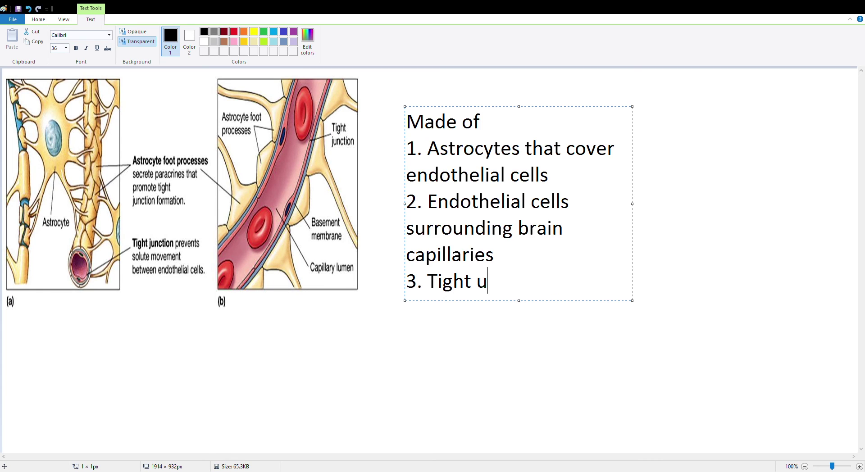
key("BackSpace")
type("junction")
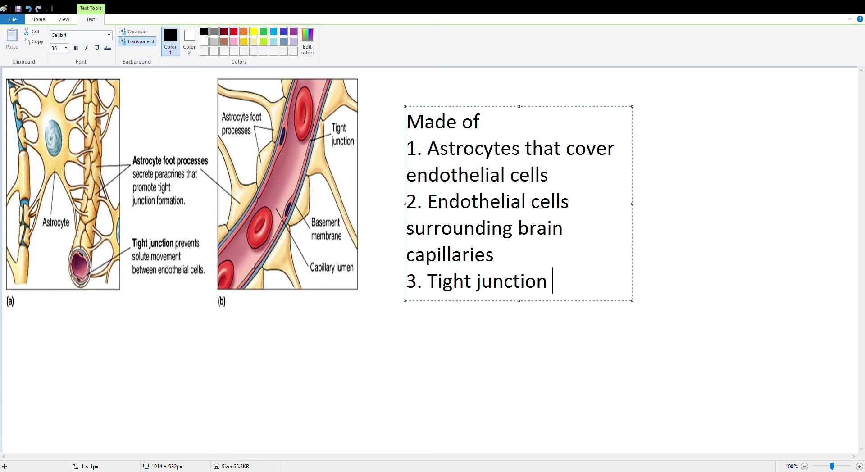
type("s between the")
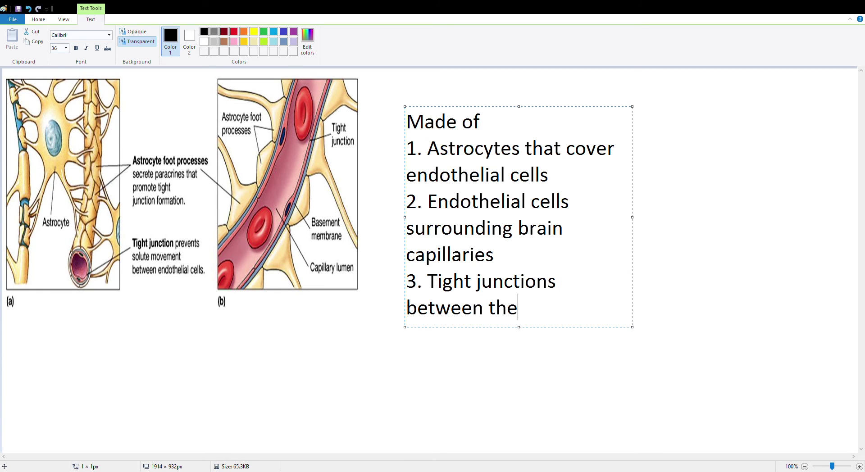
type(" endothelial cells")
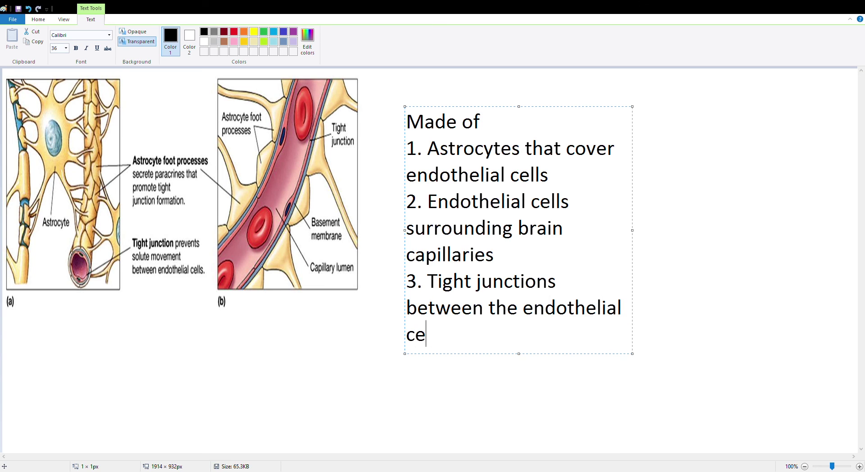
key("Return")
key("Return")
Step: Widen the note box and add '*Protect against blood-born pathogens, toxins, heavy metals, etc.' below the list
left_click_drag(633, 258, 831, 247)
left_click(825, 210)
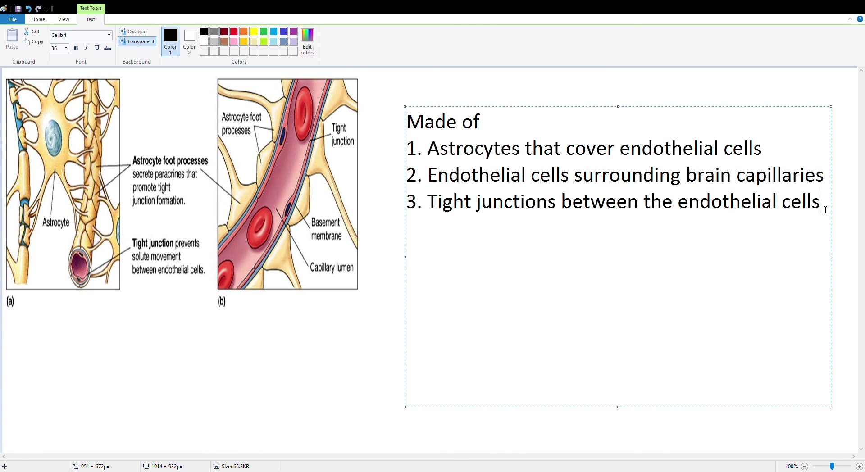
key("Down")
key("Down")
type("*Protect against")
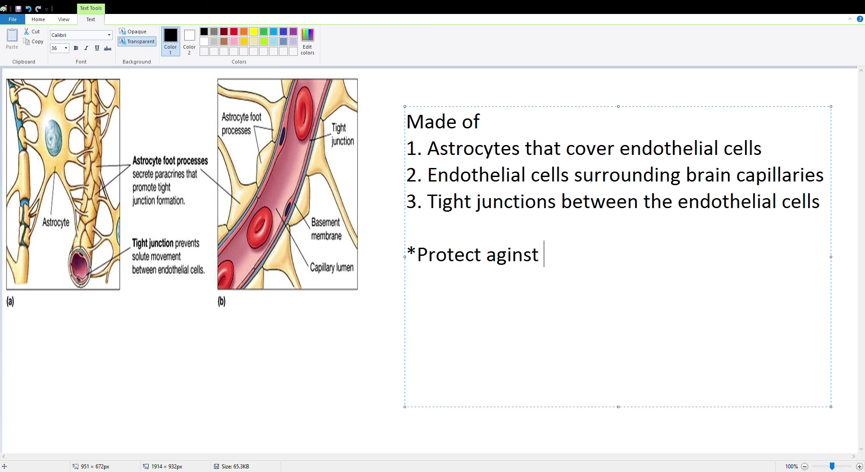
key("BackSpace")
key("BackSpace")
key("BackSpace")
key("BackSpace")
type("inst")
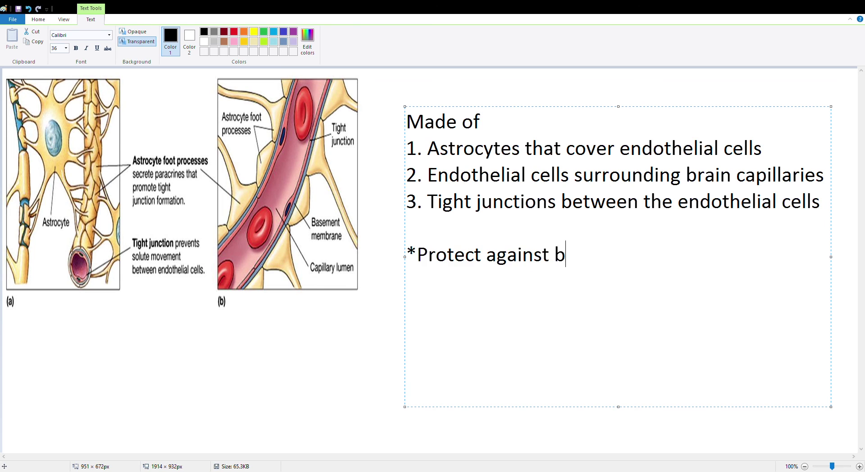
type("lood-born pathogens, to")
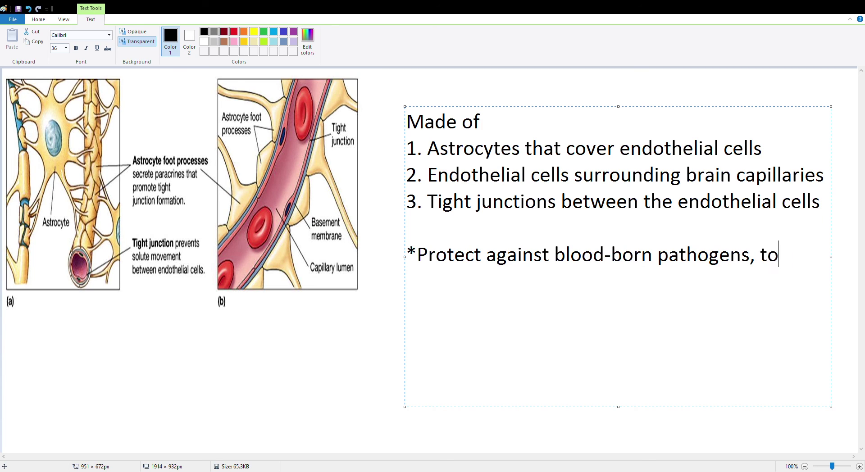
type("xins, h")
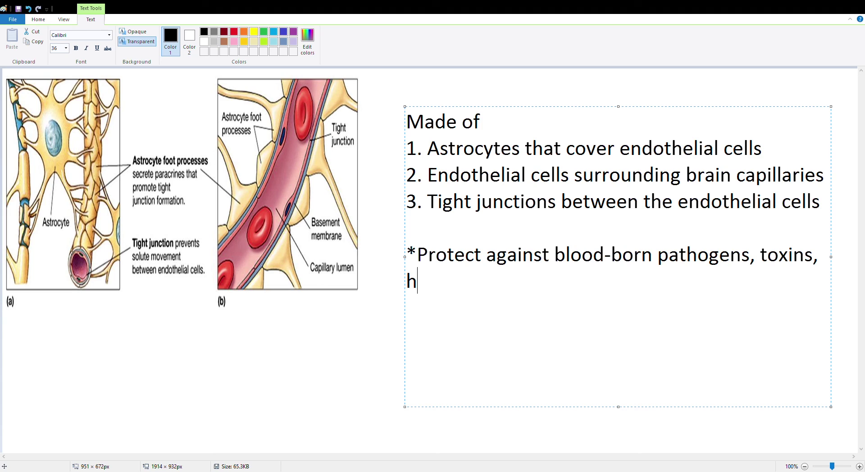
type("eavy,")
key("BackSpace")
type("mt")
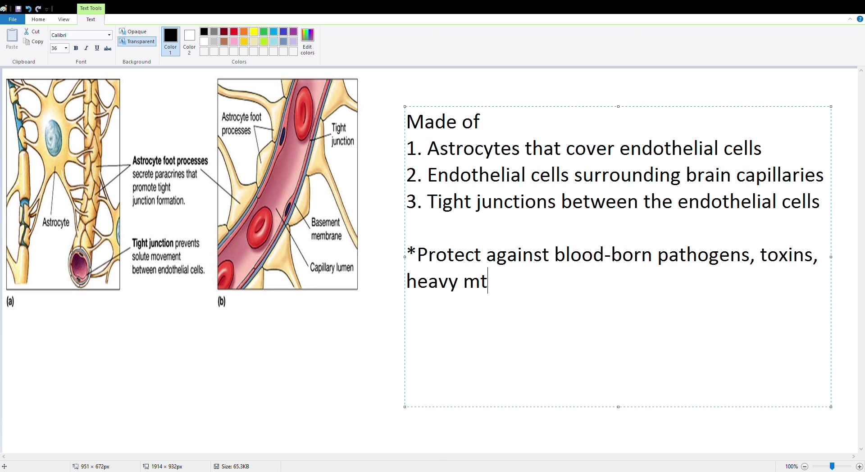
key("BackSpace")
type("etals, etc.")
Step: Add starred notes on hydrophobic substances, H2O, O2, CO2 crossing and glucose entering via special transport
key("Return")
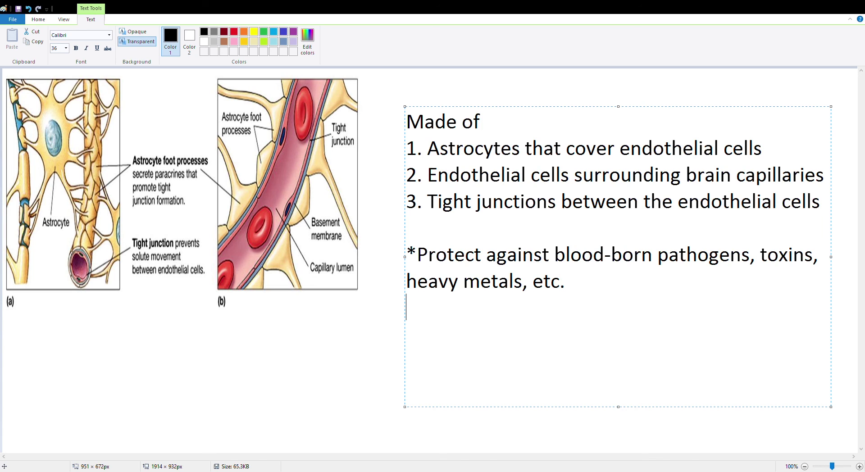
type("*")
type("Hydr")
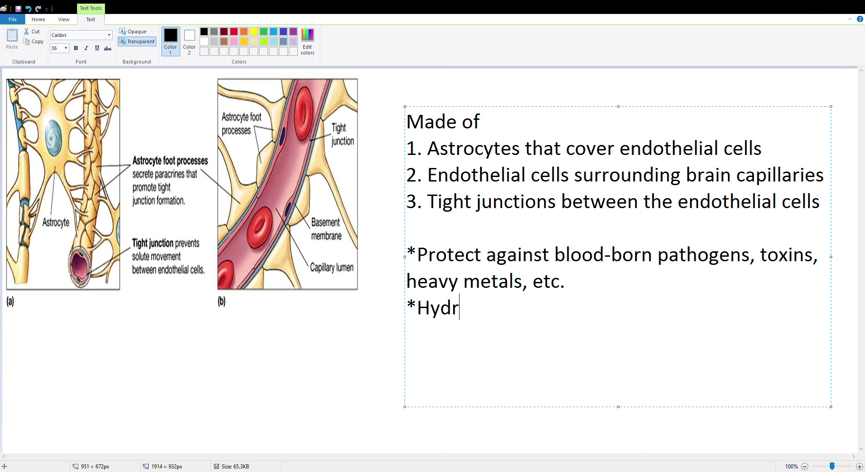
type("ophobic sub")
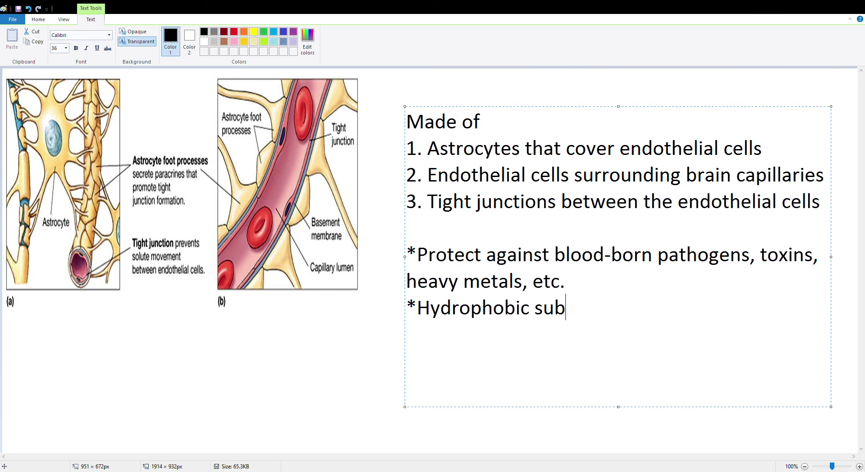
type("stances can cross though,")
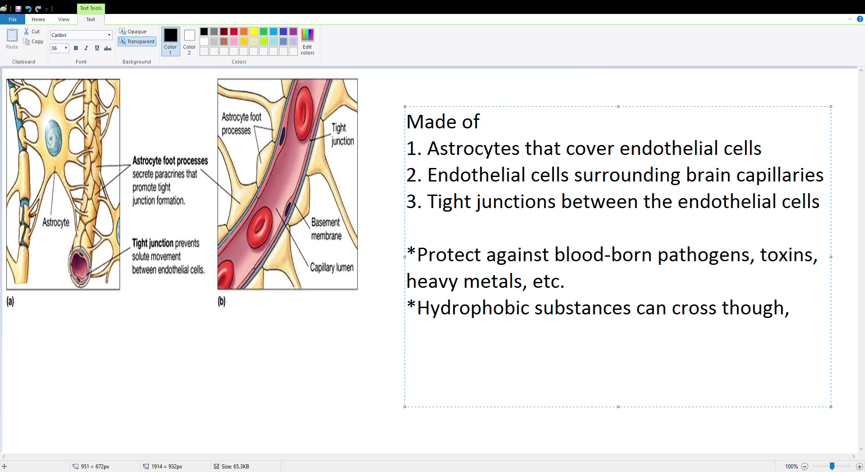
type(" H2O, O2")
key("BackSpace")
key("BackSpace")
key("BackSpace")
key("BackSpace")
key("BackSpace")
key("BackSpace")
key("BackSpace")
type(", CO2")
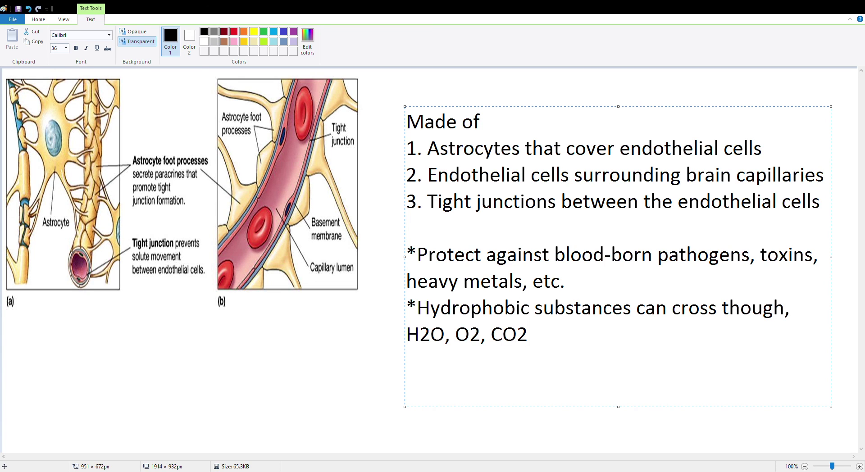
key("Return")
type("*Glucose ")
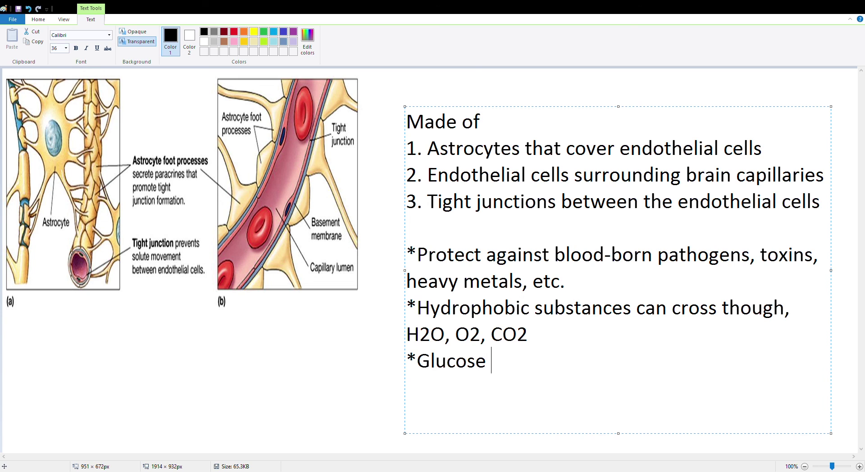
type("can enter via special transport")
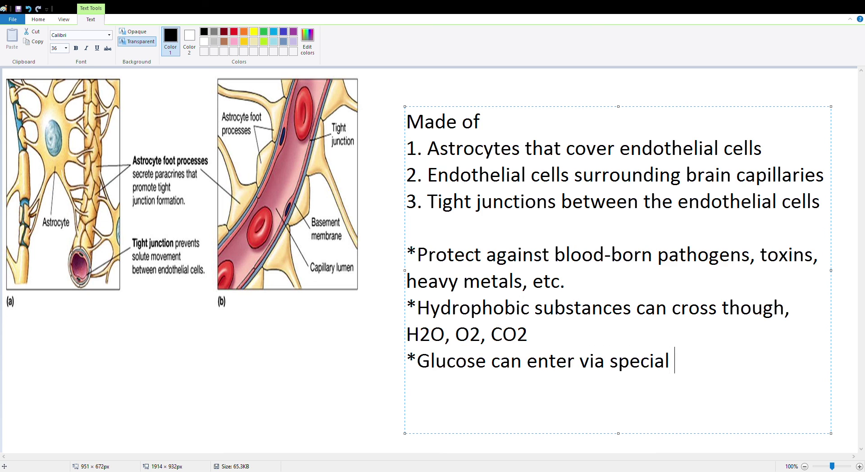